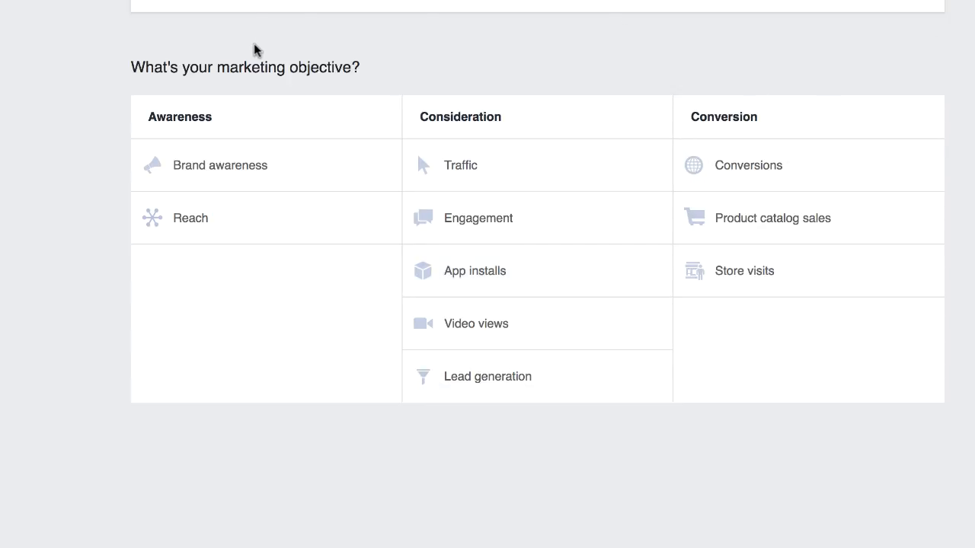
Step: Choose Conversions as the marketing objective, name the campaign DEMO and continue to the ad set settings
click(770, 163)
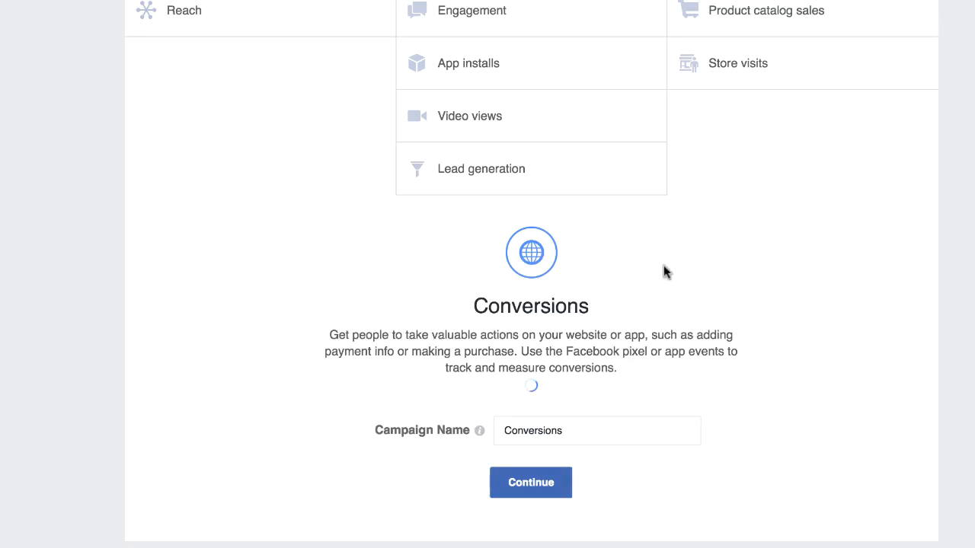
scroll(539, 390, up, 3)
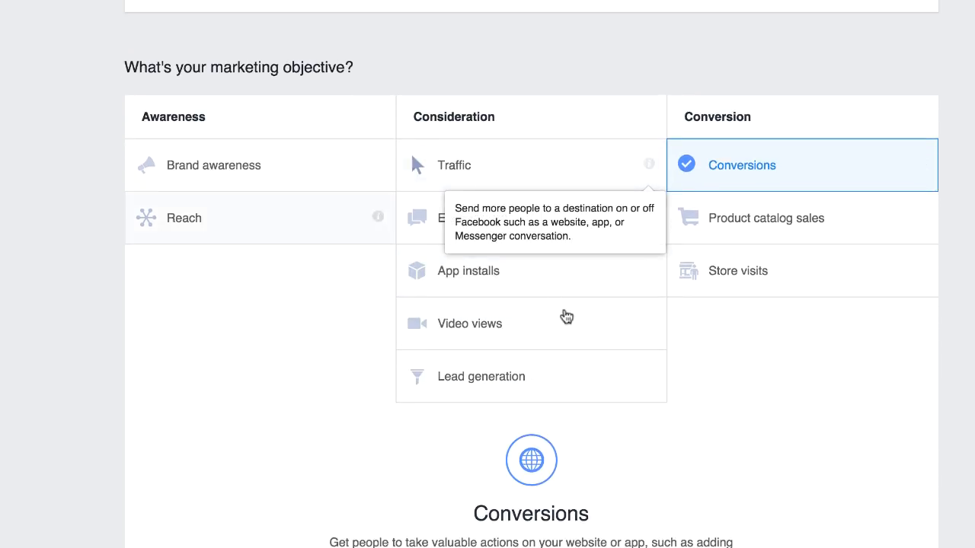
scroll(618, 425, down, 3)
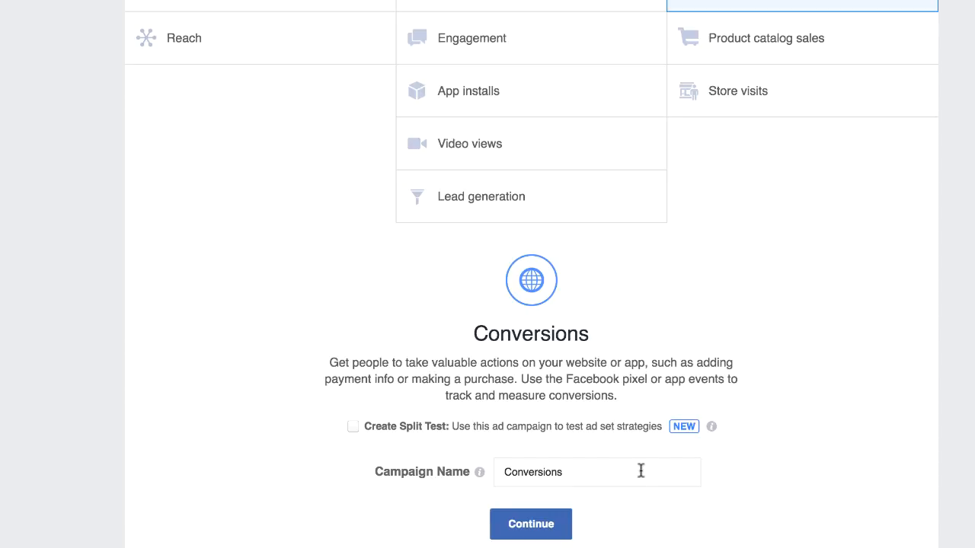
drag(587, 474, 502, 472)
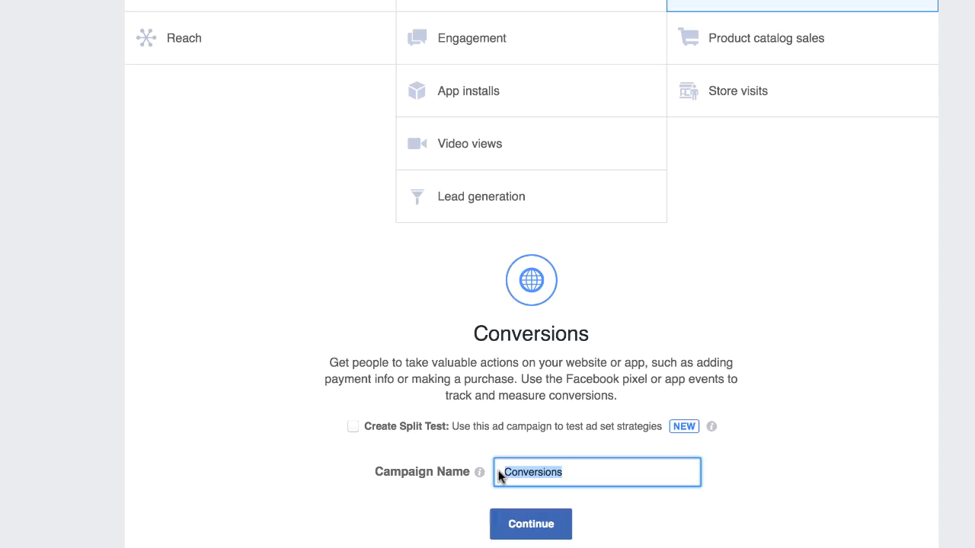
text(DEMO)
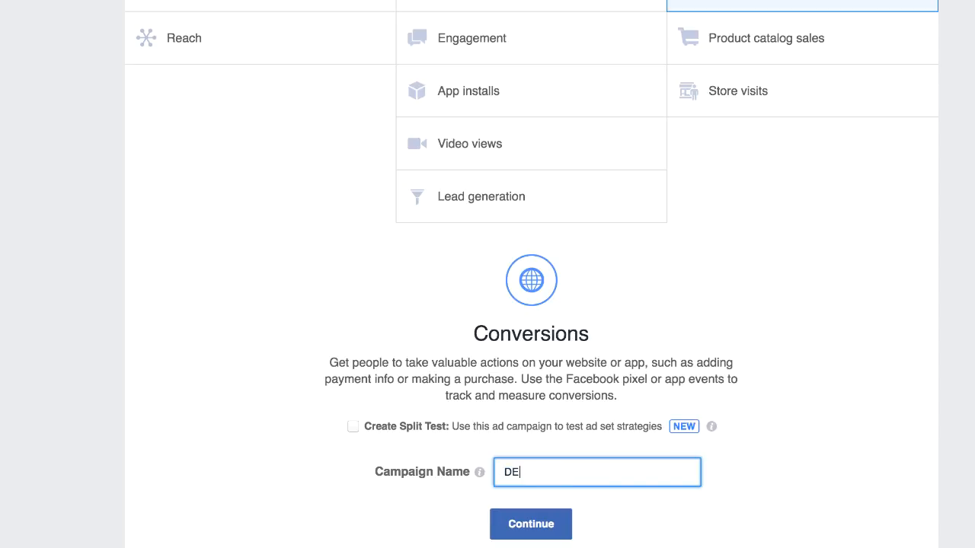
click(543, 527)
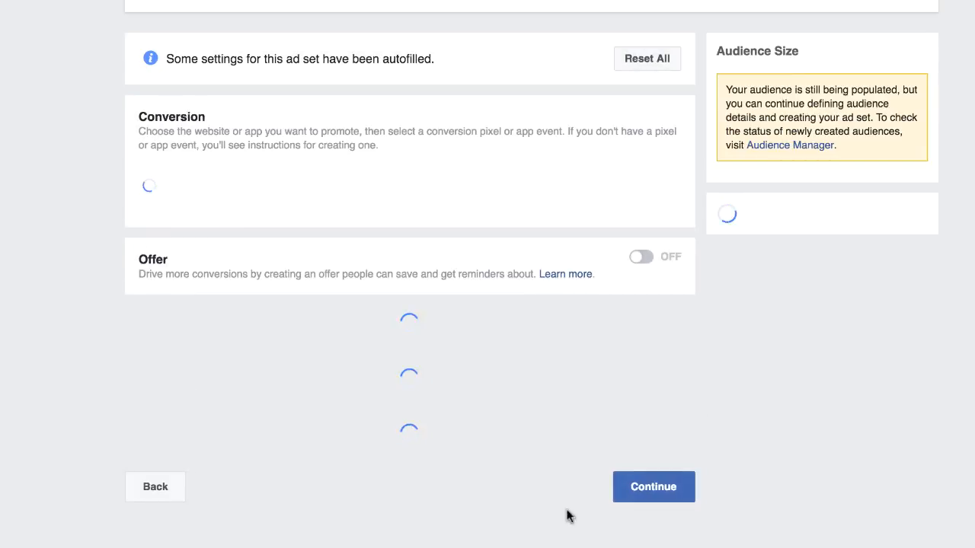
Step: Set Complete Registration from NEW BIZ 2's Pixel as the website conversion event
click(439, 237)
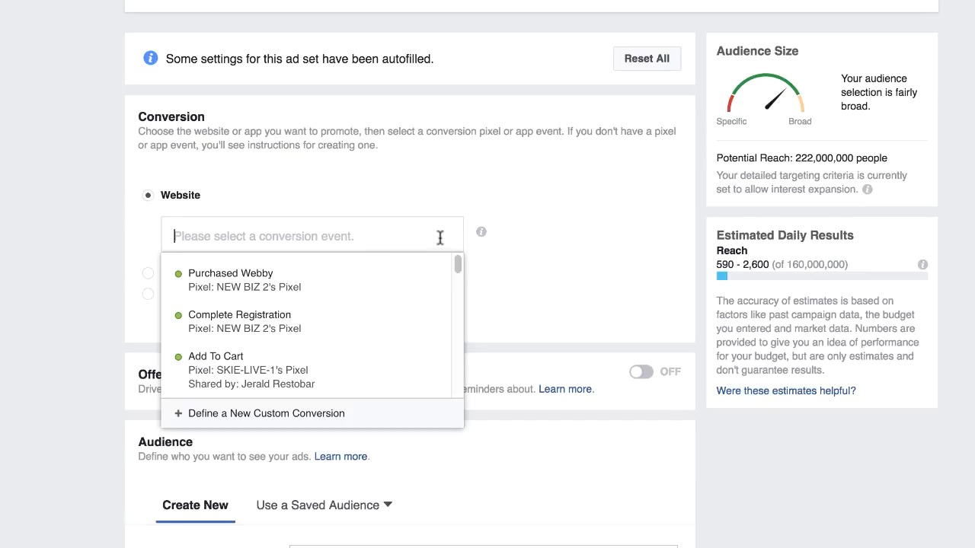
click(224, 328)
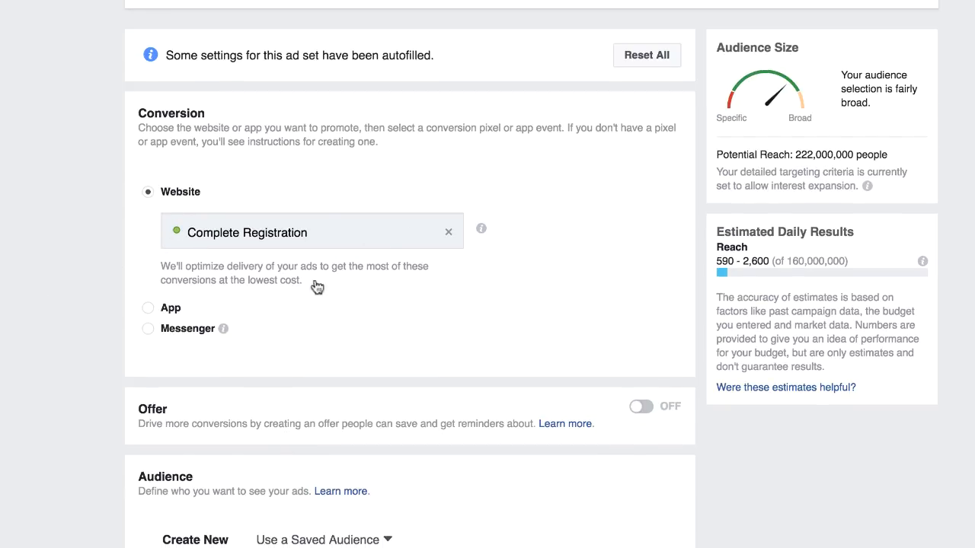
Step: Add the custom audience "Lookalike (AU, CA and 6 others, 1%) - MH BIG BIG BIG" to the ad set
scroll(468, 419, down, 5)
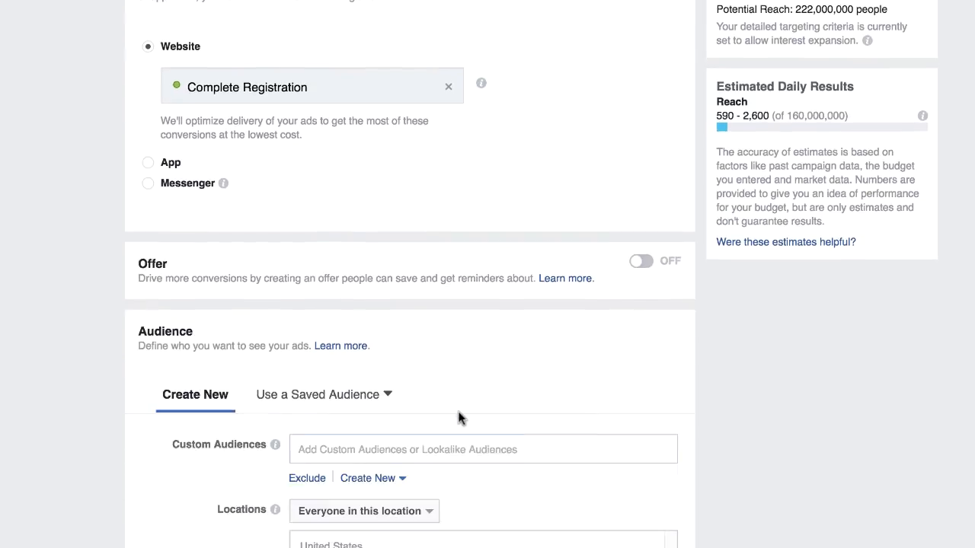
click(383, 361)
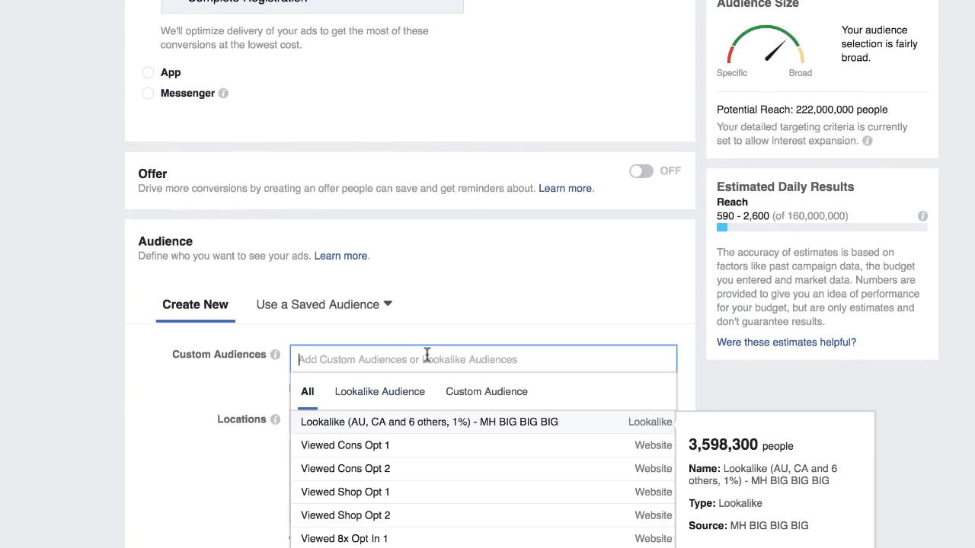
text(sim)
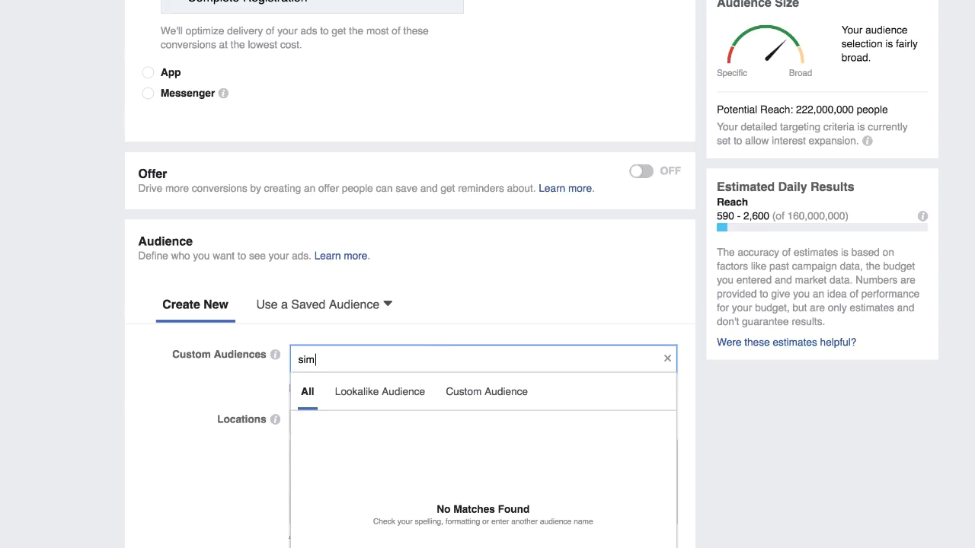
key(BackSpace)
text(lo)
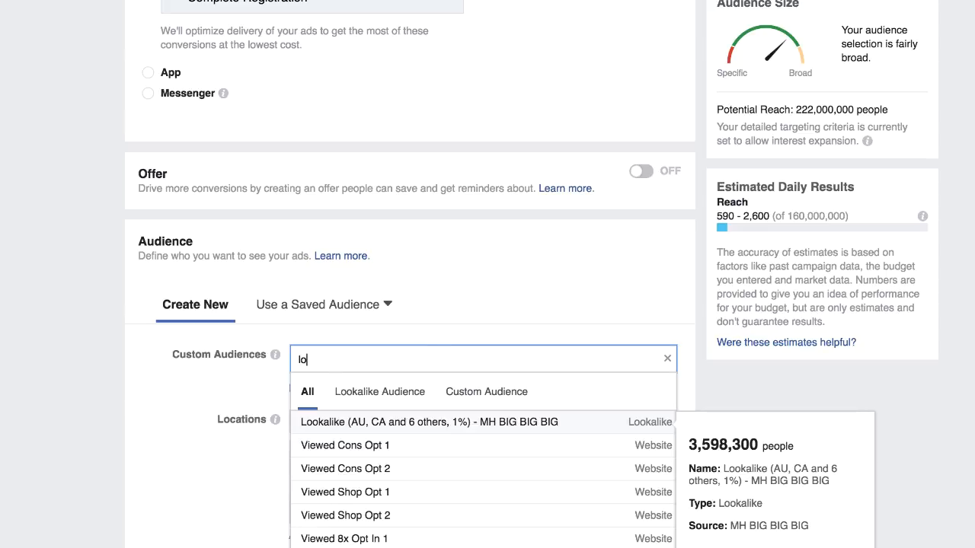
click(507, 422)
click(810, 353)
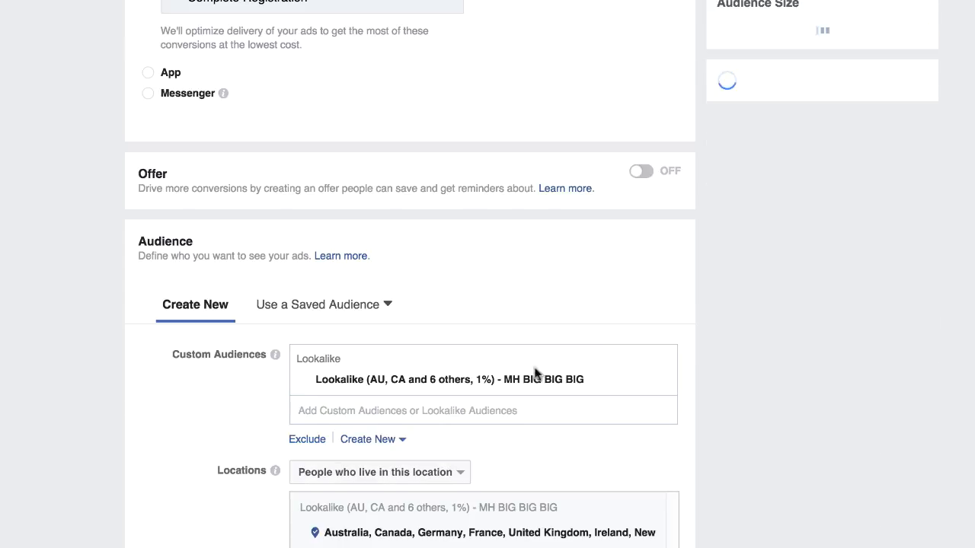
Step: Turn off expanding interests for more conversions at a lower cost in the detailed targeting settings
scroll(607, 531, down, 15)
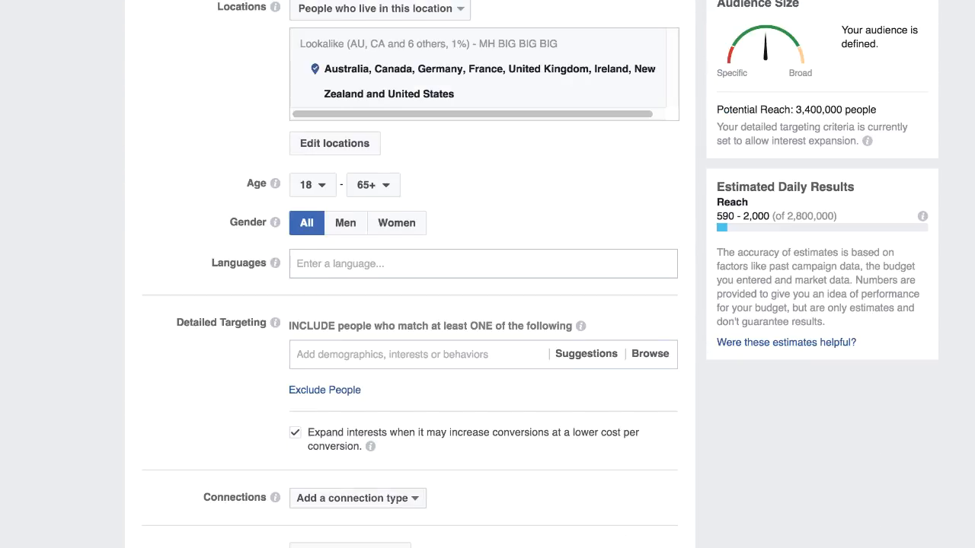
scroll(609, 538, up, 10)
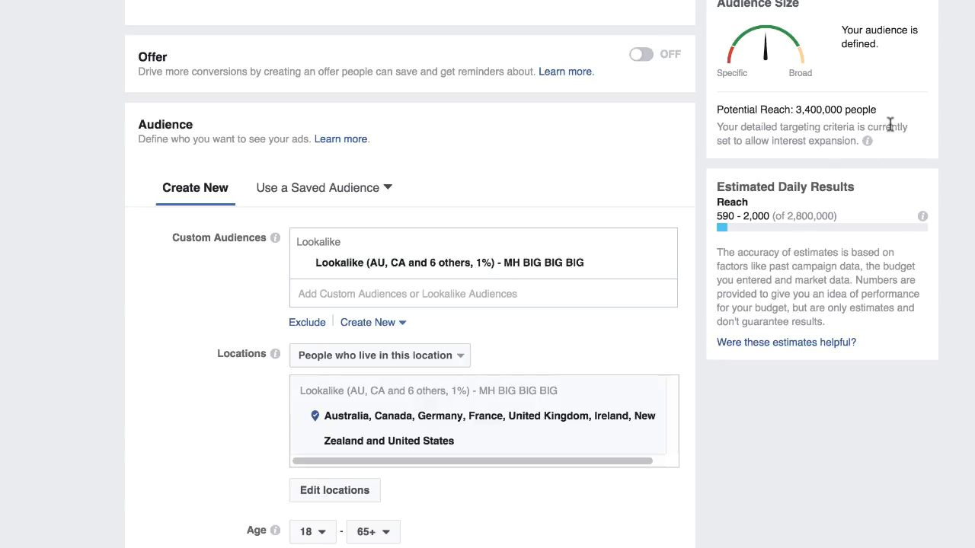
scroll(542, 514, down, 5)
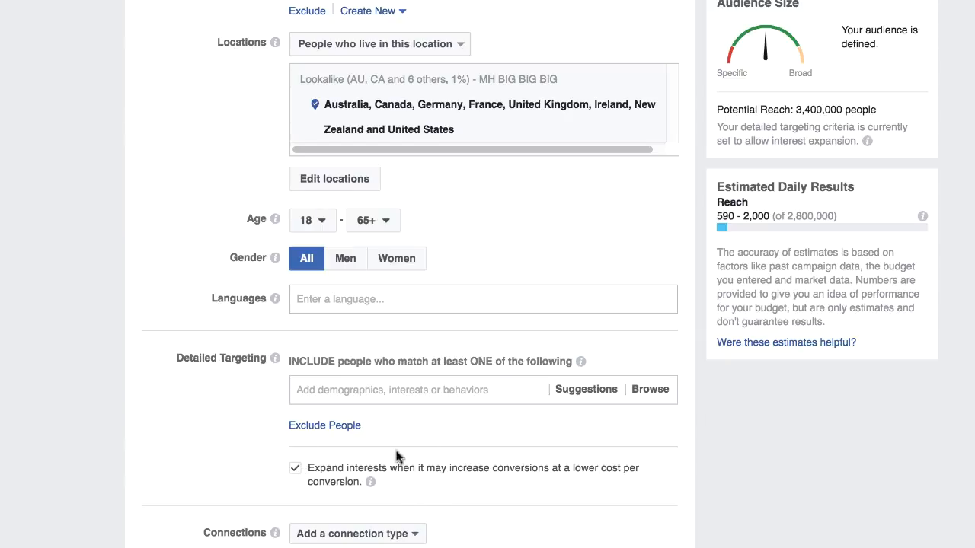
click(296, 470)
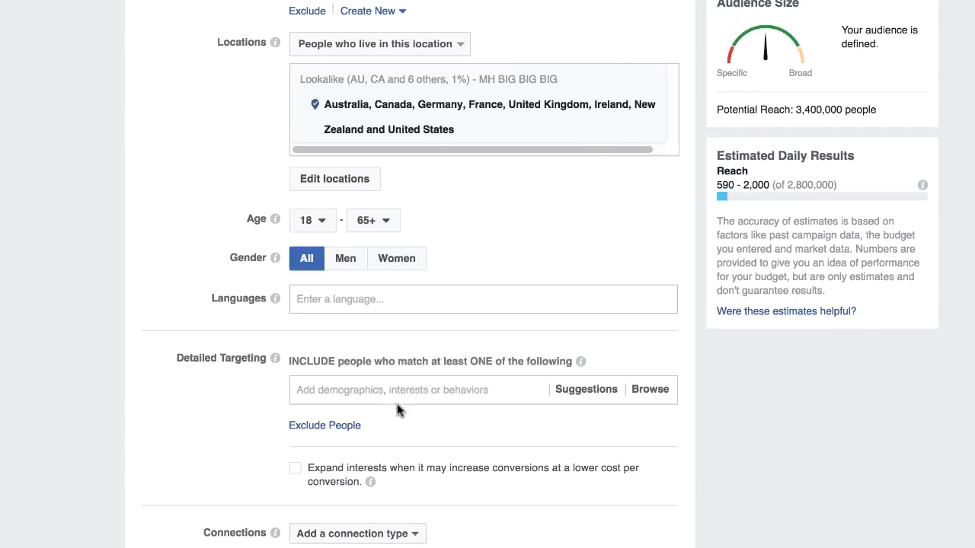
click(296, 470)
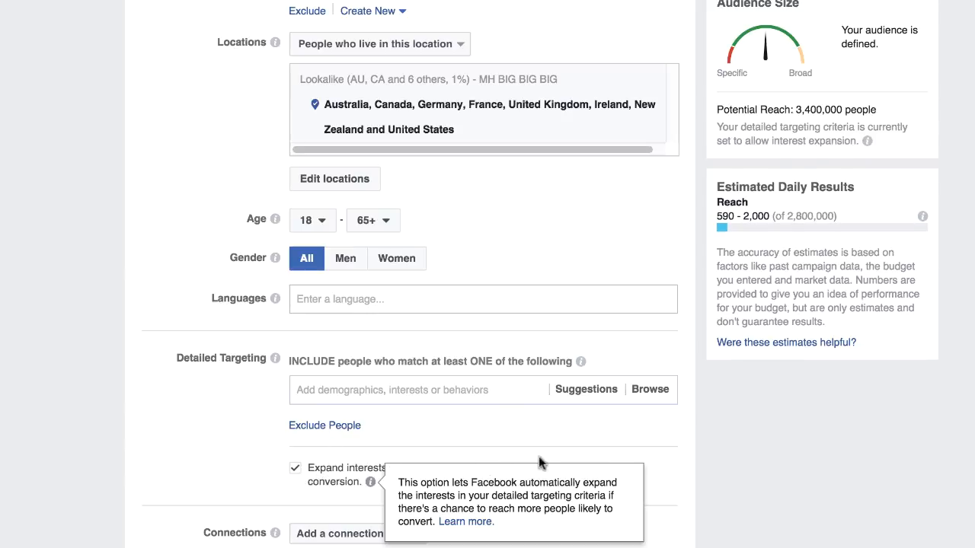
scroll(493, 452, up, 6)
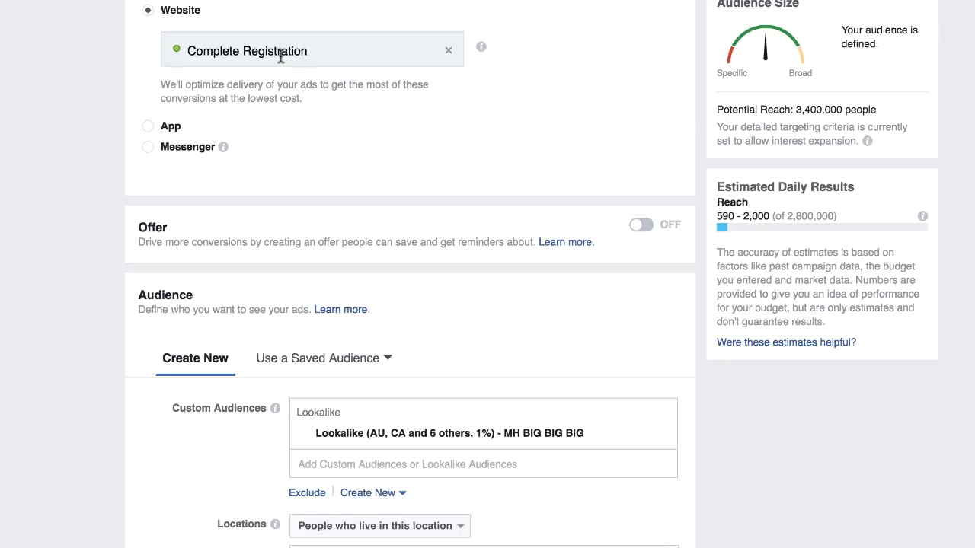
scroll(584, 457, down, 6)
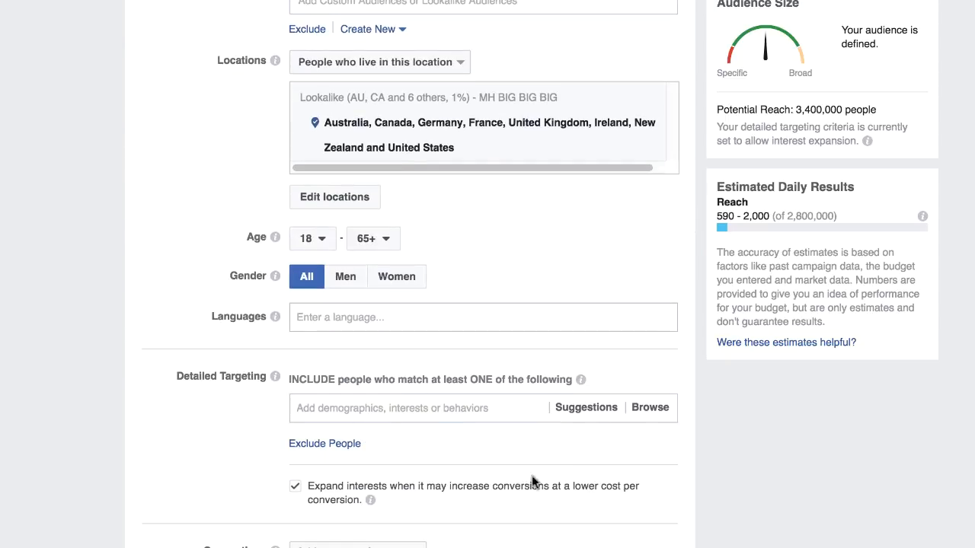
click(296, 488)
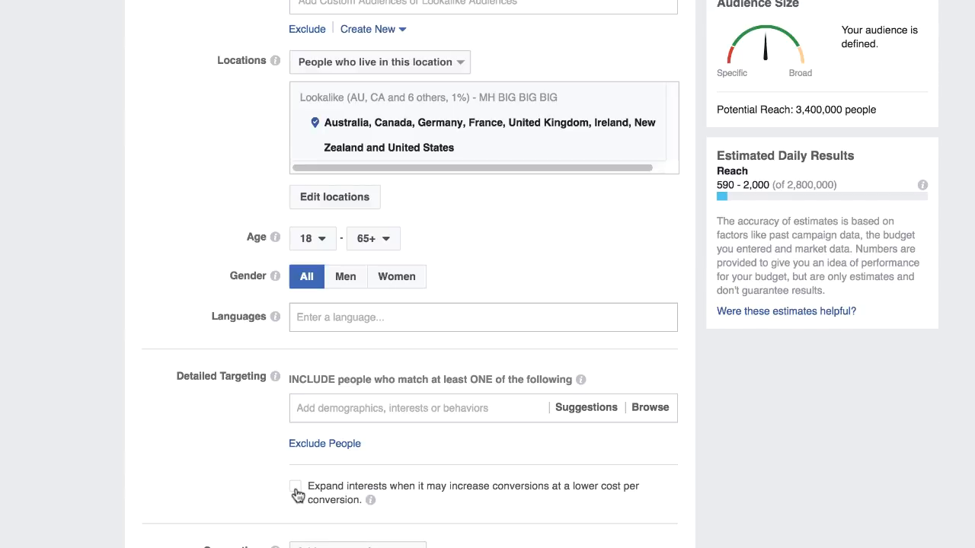
click(295, 488)
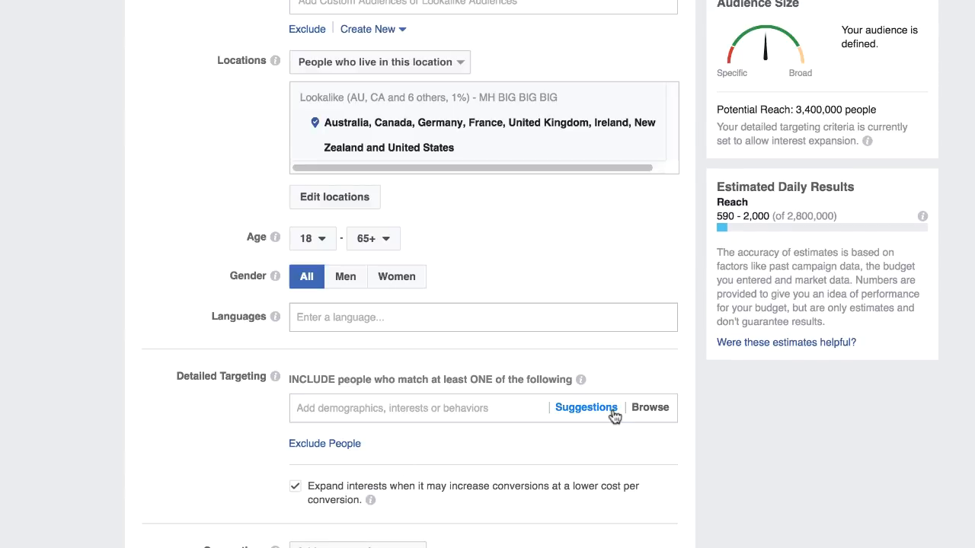
click(295, 488)
Step: Replace the 1% lookalike audience with "Lookalike (AU, CA and 6 others, 2%) - MH BIG BIG BIG"
scroll(228, 499, up, 3)
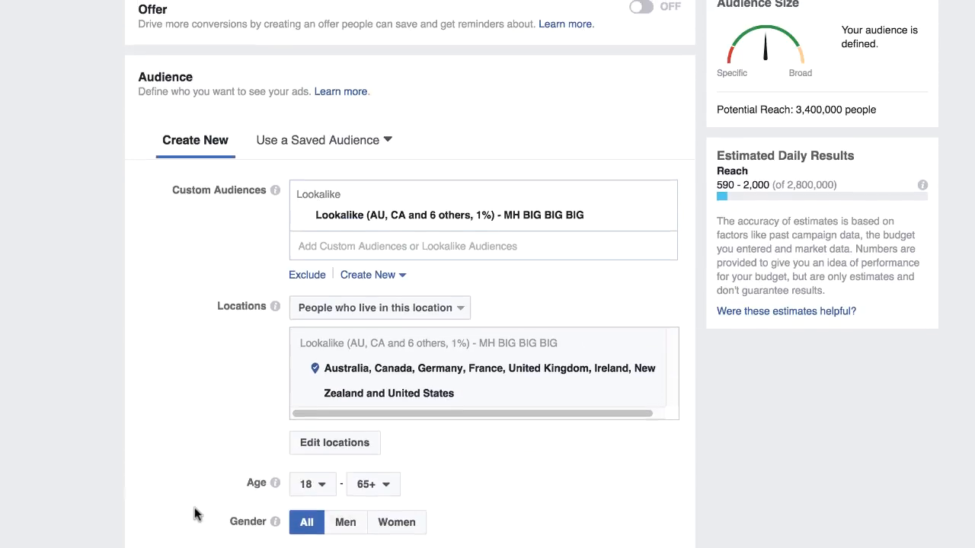
scroll(195, 514, up, 1)
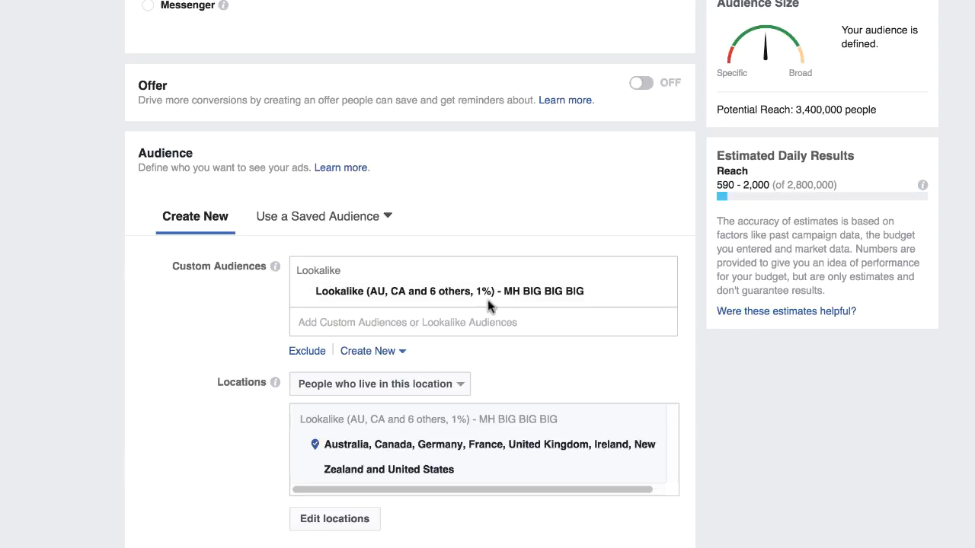
click(659, 294)
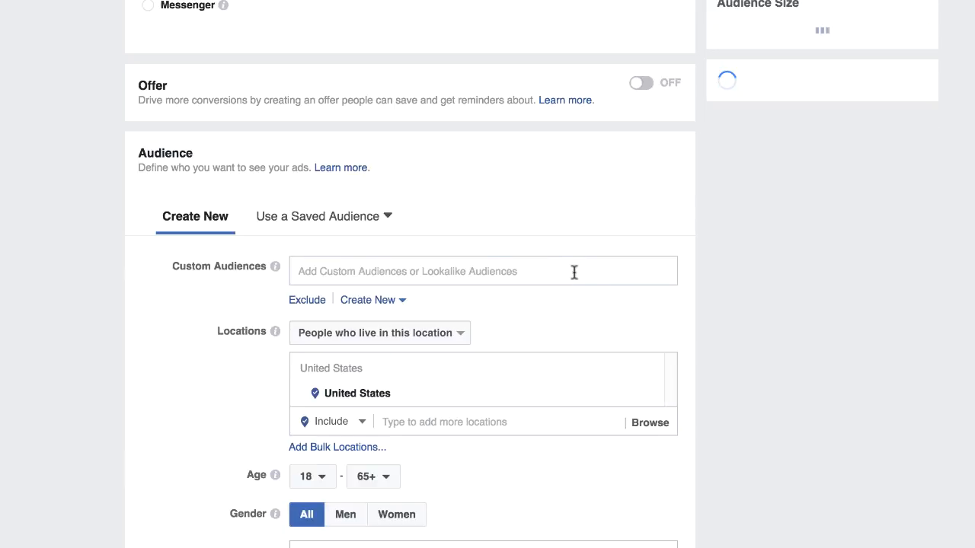
click(563, 272)
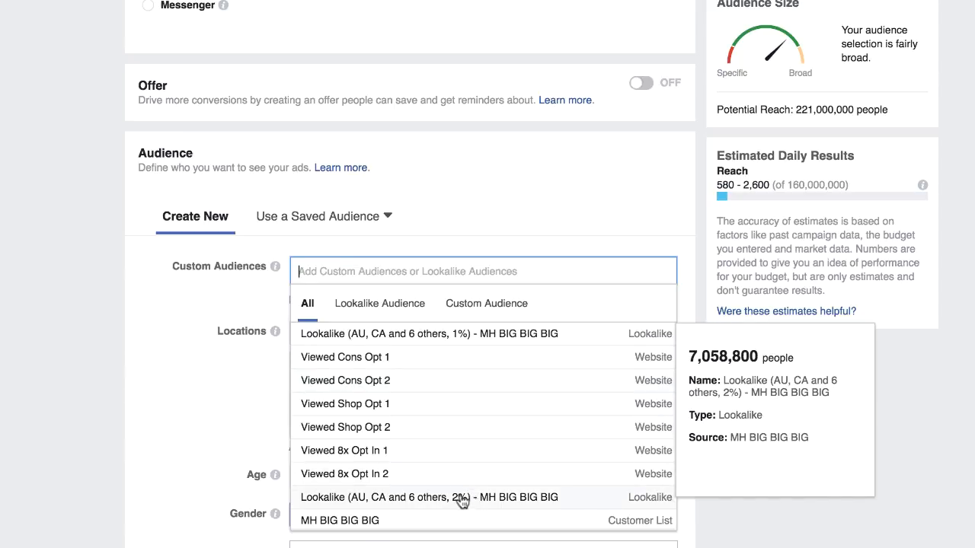
click(476, 497)
click(833, 322)
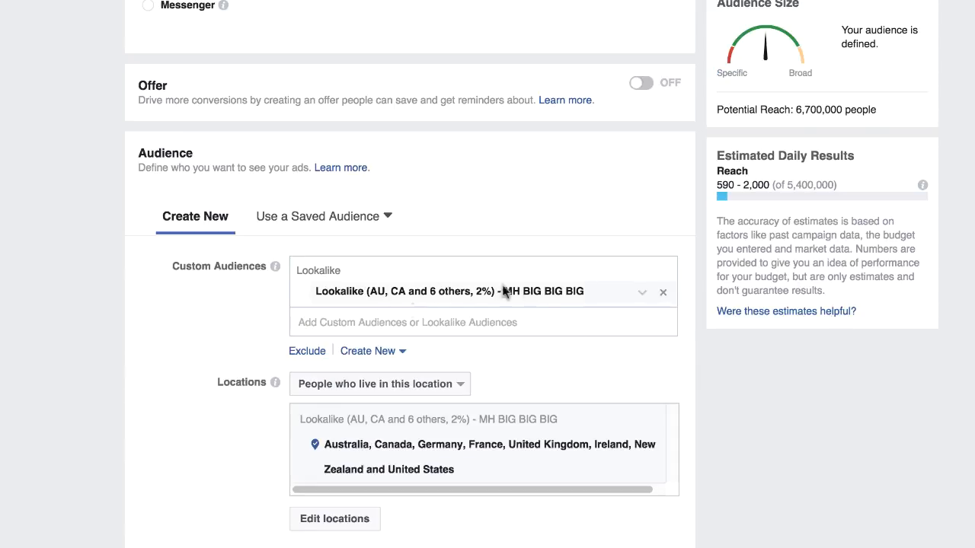
Step: Add the interest MailChimp to the detailed targeting of the audience
scroll(457, 365, down, 7)
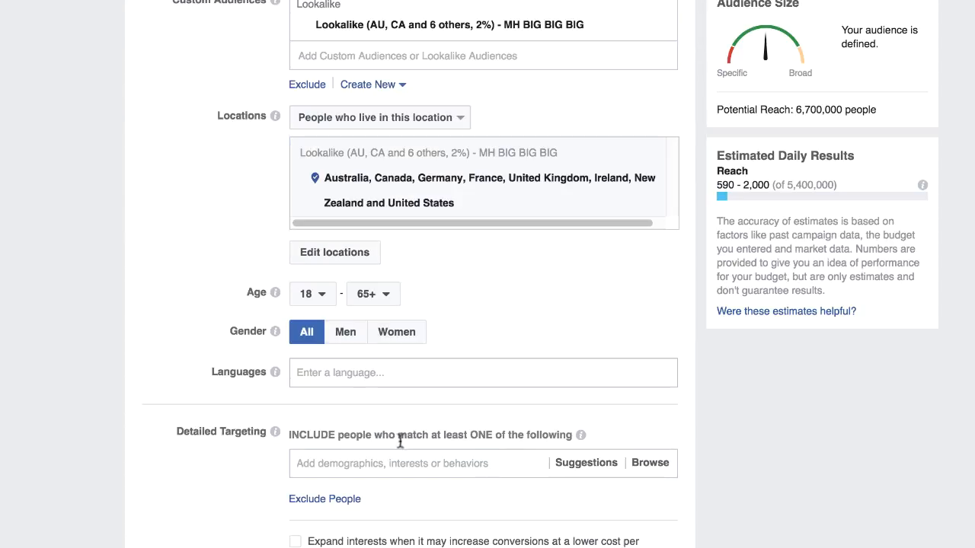
click(397, 463)
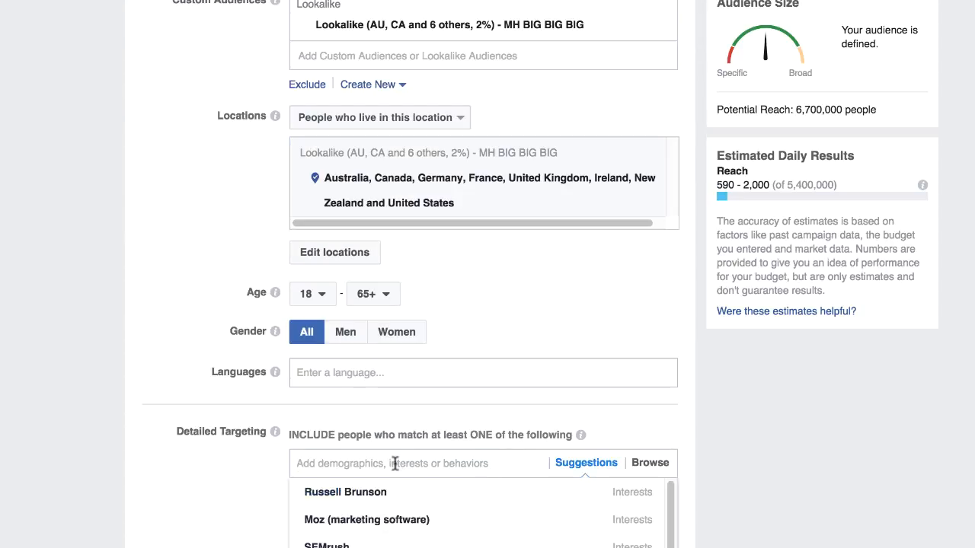
scroll(418, 432, down, 1)
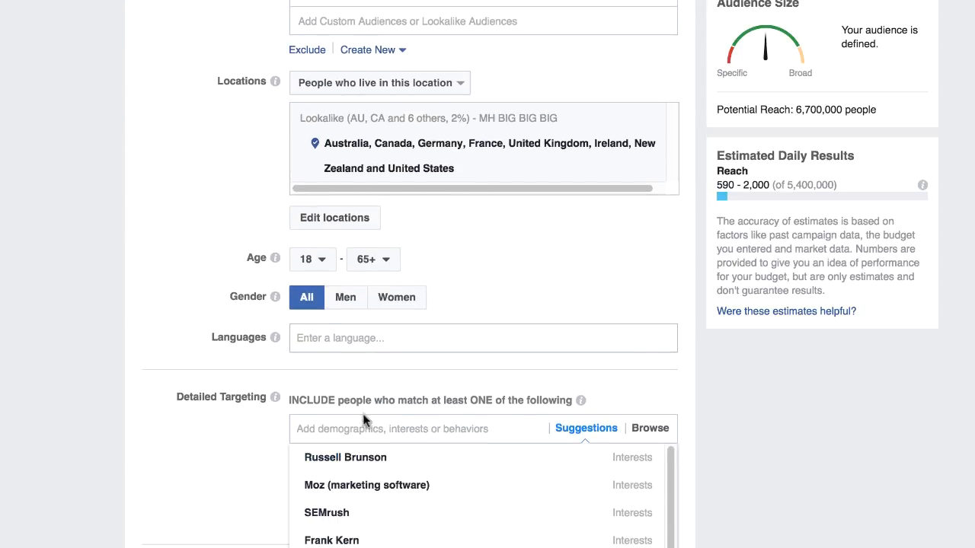
mouse_move(350, 500)
text(mail)
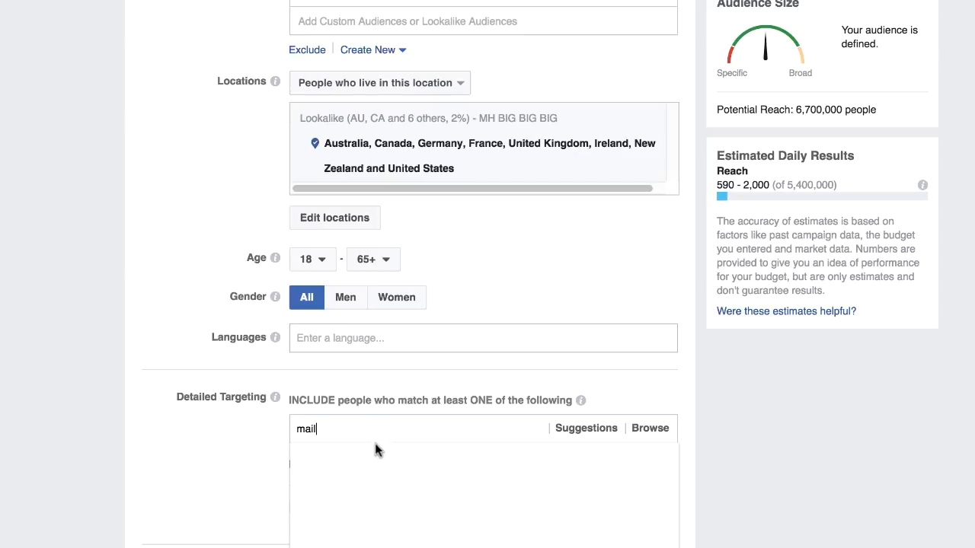
text(chim)
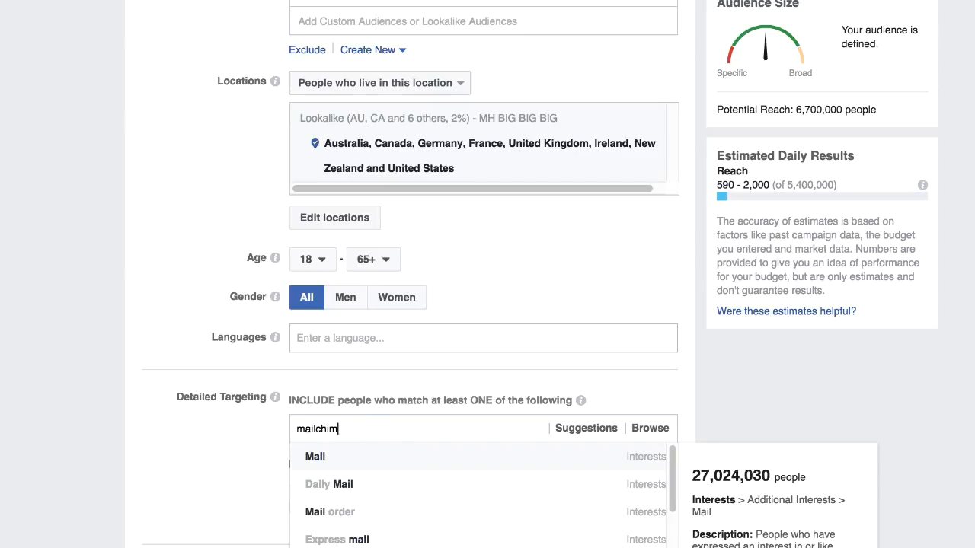
click(390, 463)
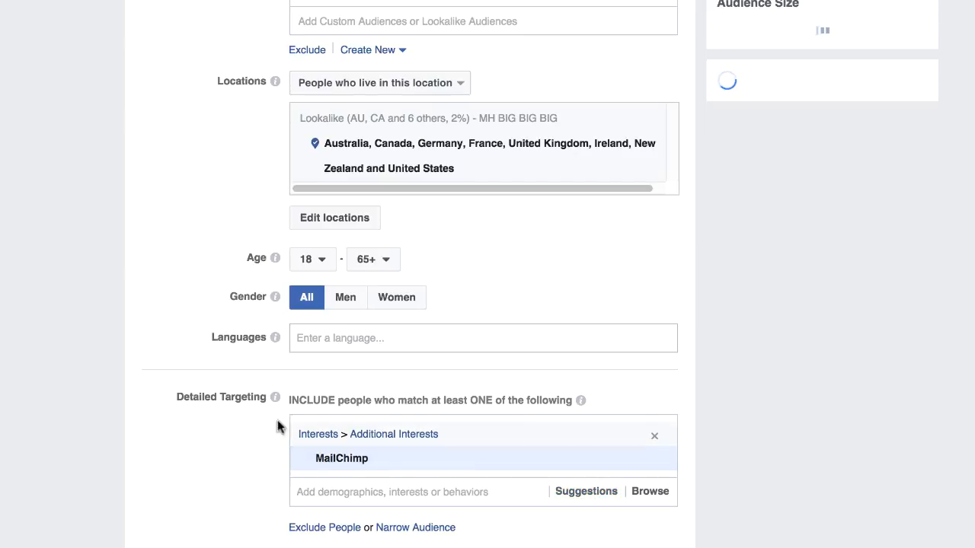
Step: Check the audience size and review the ad set from the conversion event down to the detailed targeting
scroll(495, 305, up, 10)
scroll(384, 259, down, 1)
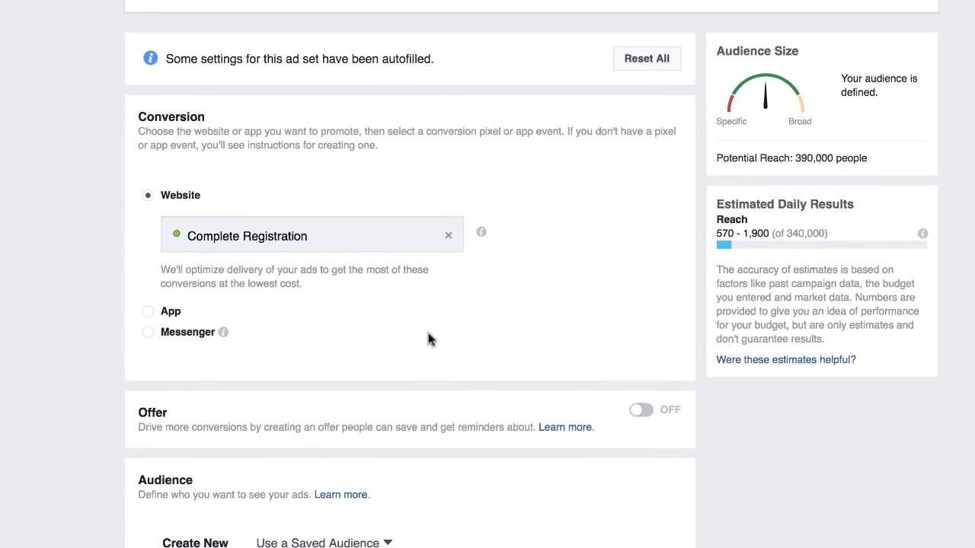
scroll(609, 420, down, 5)
scroll(565, 351, down, 2)
scroll(565, 351, down, 3)
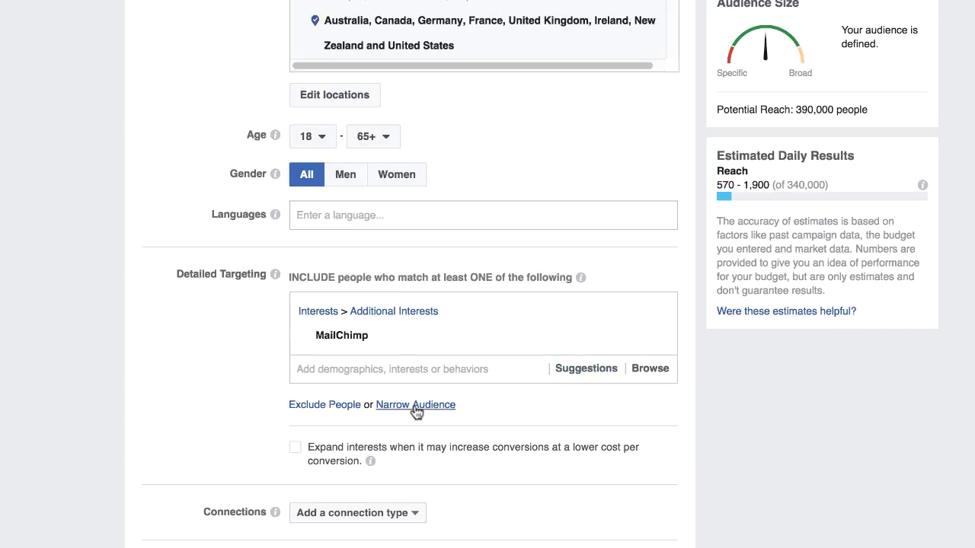
Step: Narrow the audience to people who must also match the interest Mike Dillard, and check the potential reach
click(416, 406)
click(415, 435)
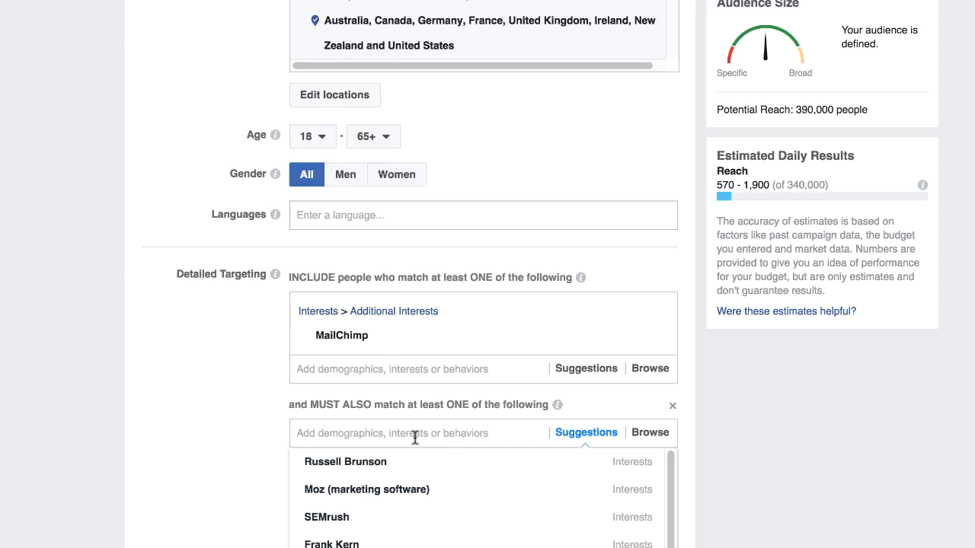
text(m)
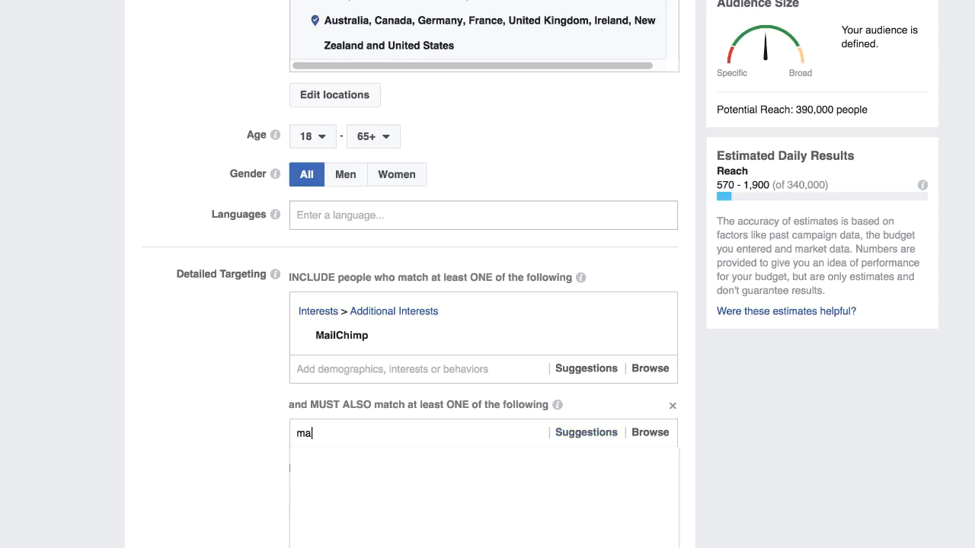
text(ike d)
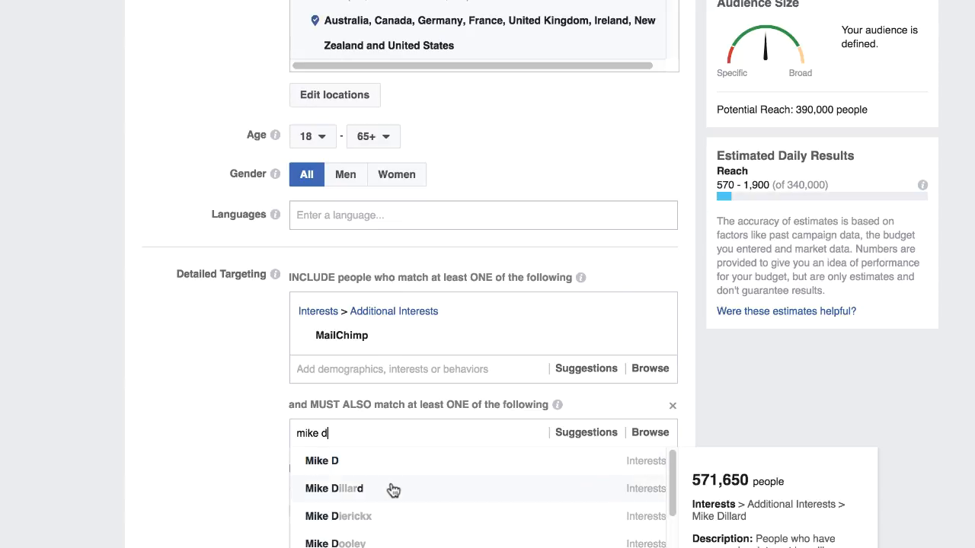
click(390, 489)
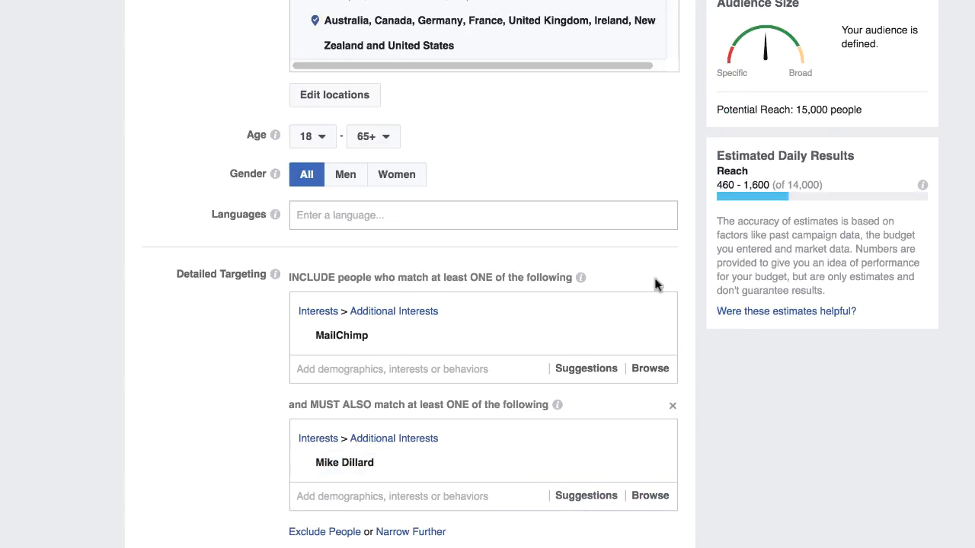
drag(796, 109, 876, 116)
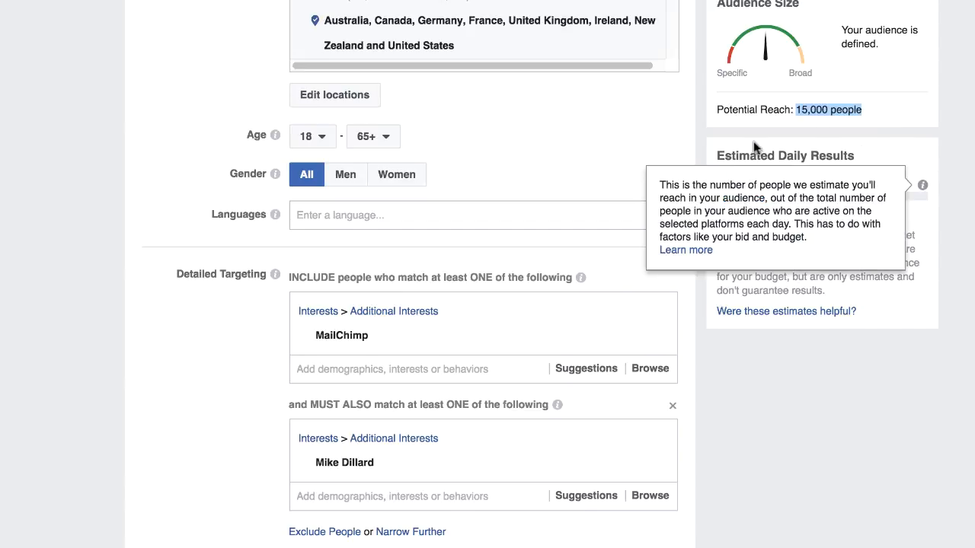
Step: Review the audience settings and remove the additional must-also-match condition from the detailed targeting
scroll(541, 202, up, 8)
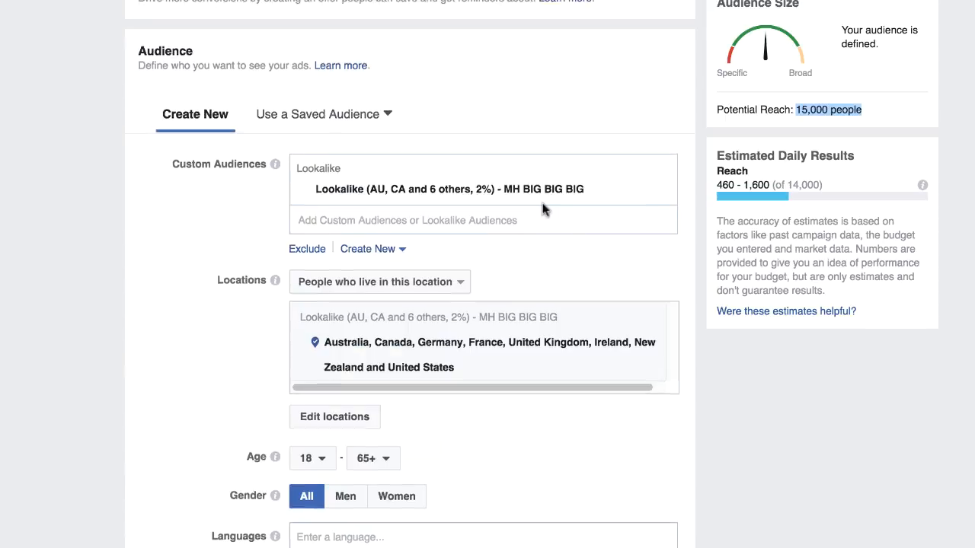
scroll(492, 460, down, 4)
scroll(491, 459, down, 3)
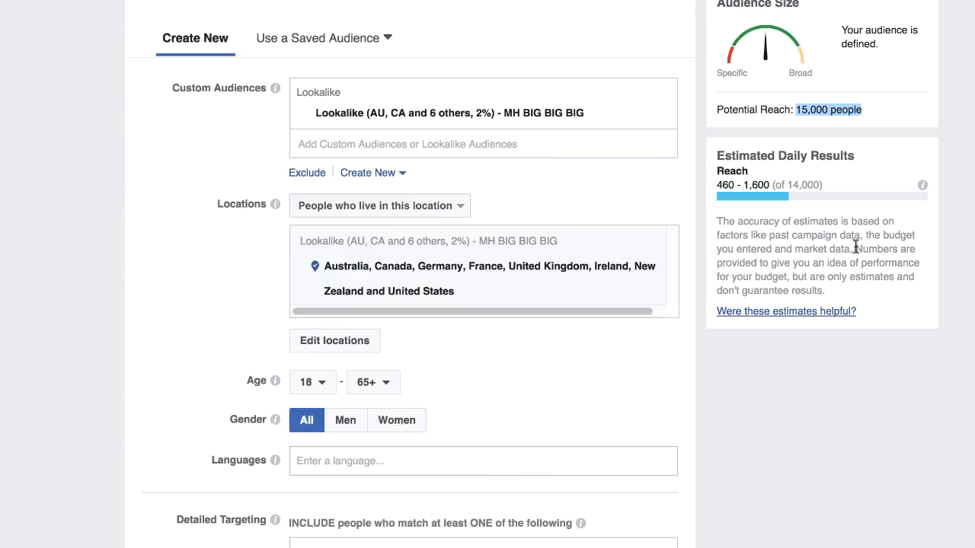
scroll(739, 487, down, 3)
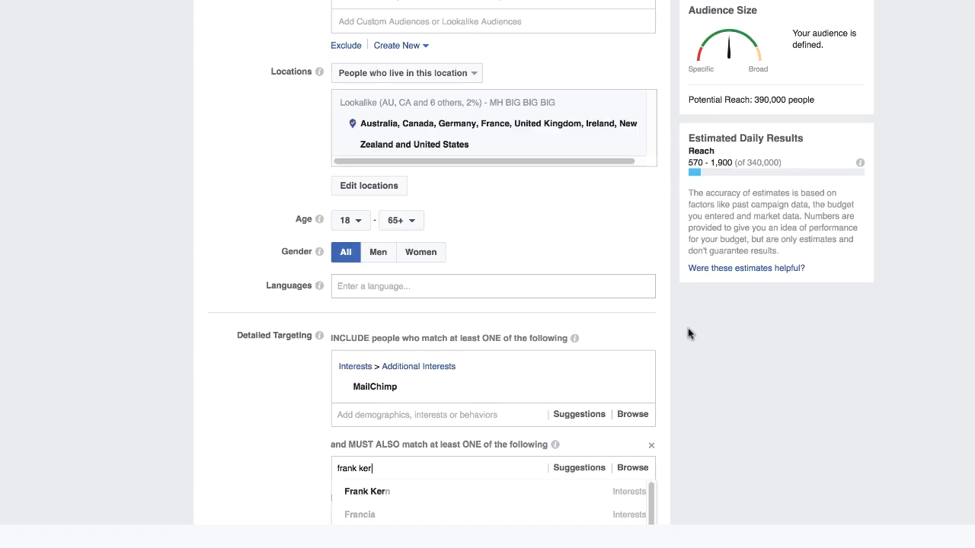
click(651, 446)
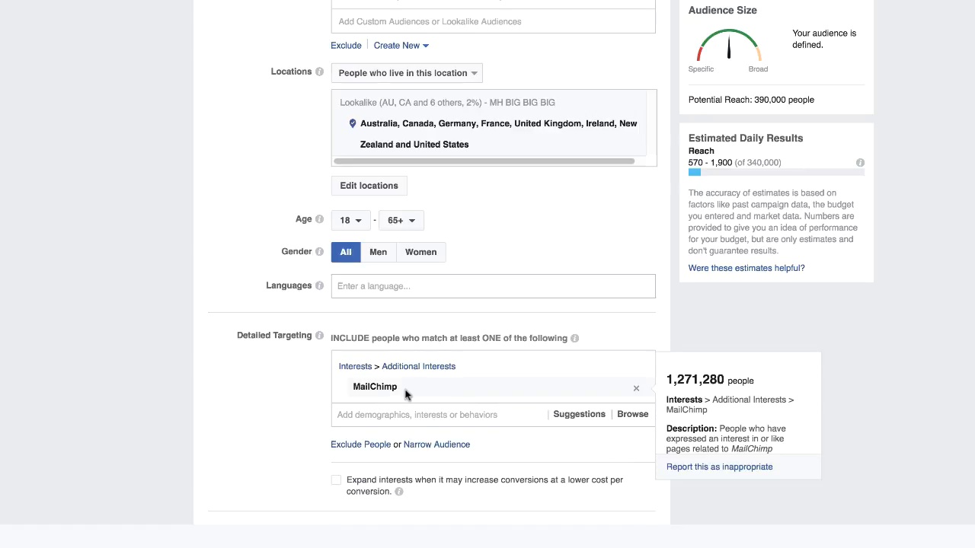
click(410, 415)
text(rus)
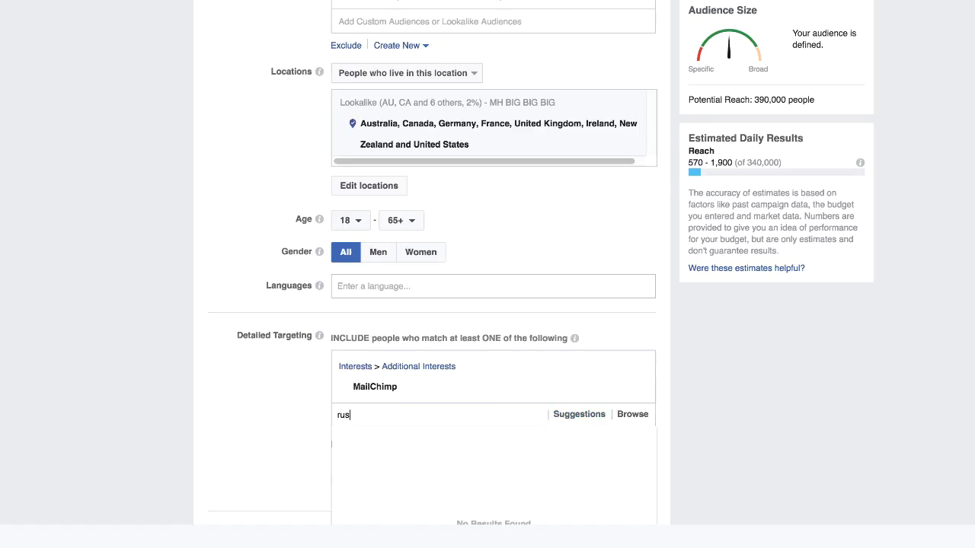
text(el)
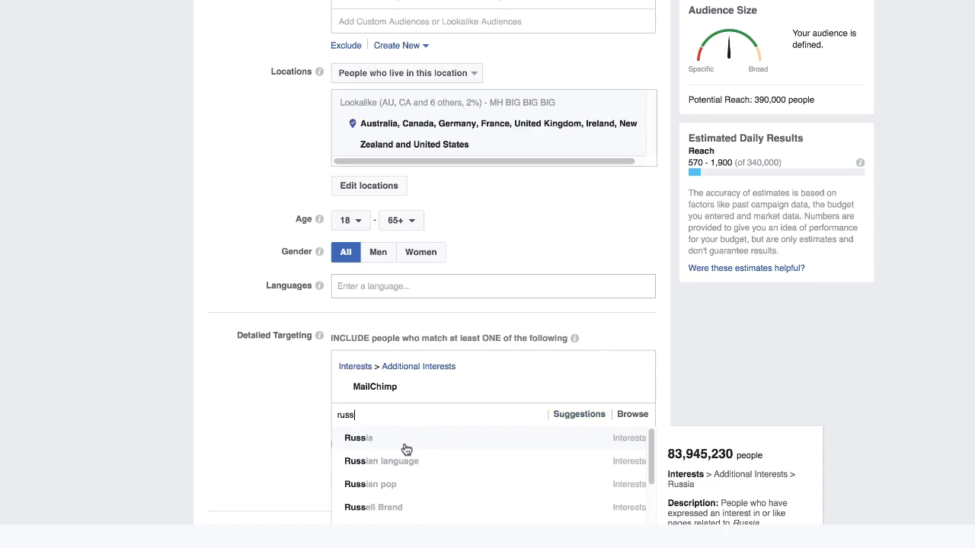
text( bur)
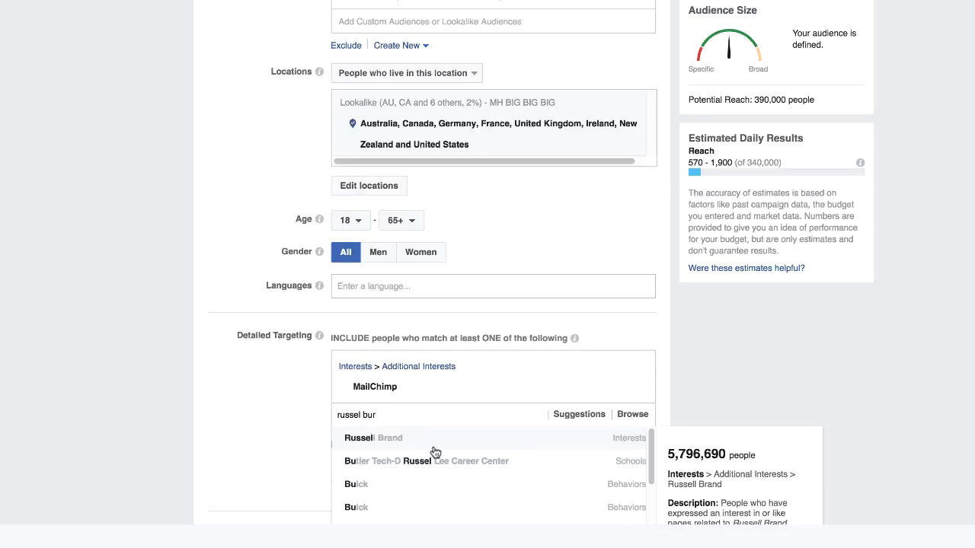
key(ctrl+a)
key(BackSpace)
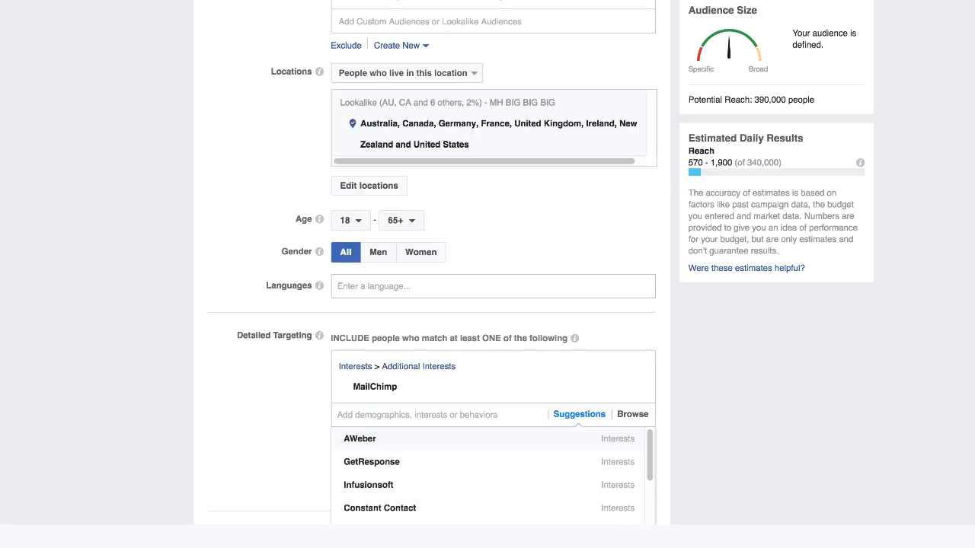
Step: Add the suggested interests AWeber, GetResponse, Infusionsoft and Constant Contact alongside MailChimp, and check the potential reach
click(405, 440)
click(426, 462)
click(384, 485)
click(380, 504)
scroll(724, 343, down, 1)
scroll(750, 252, up, 4)
drag(756, 99, 822, 106)
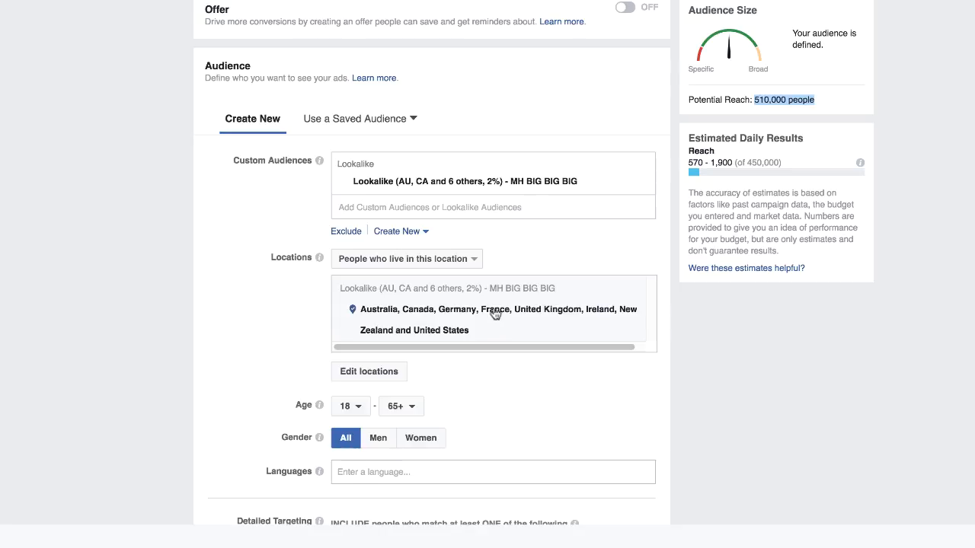
Step: Remove the interests AWeber, Constant Contact, GetResponse, Infusionsoft and MailChimp from the detailed targeting
scroll(426, 435, down, 1)
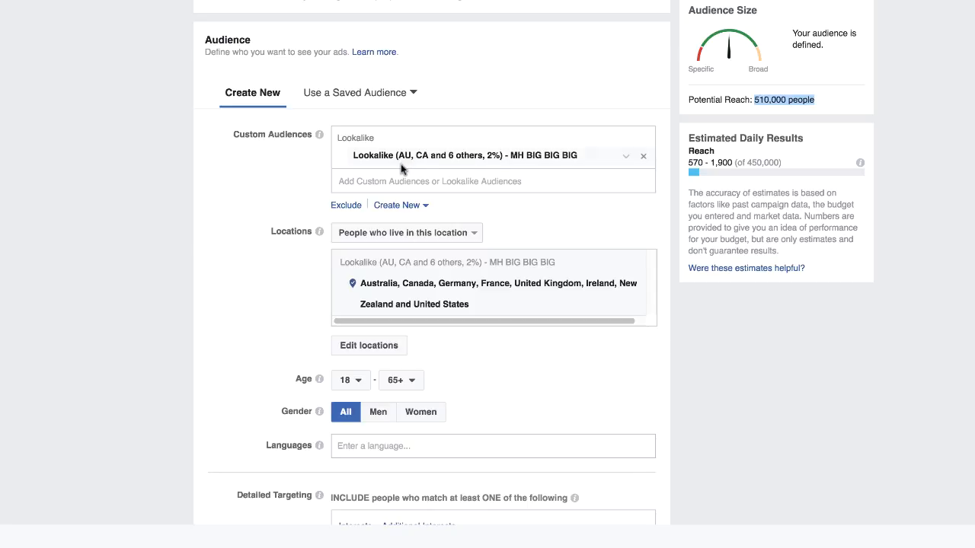
drag(754, 99, 782, 114)
scroll(399, 466, down, 2)
scroll(438, 465, down, 1)
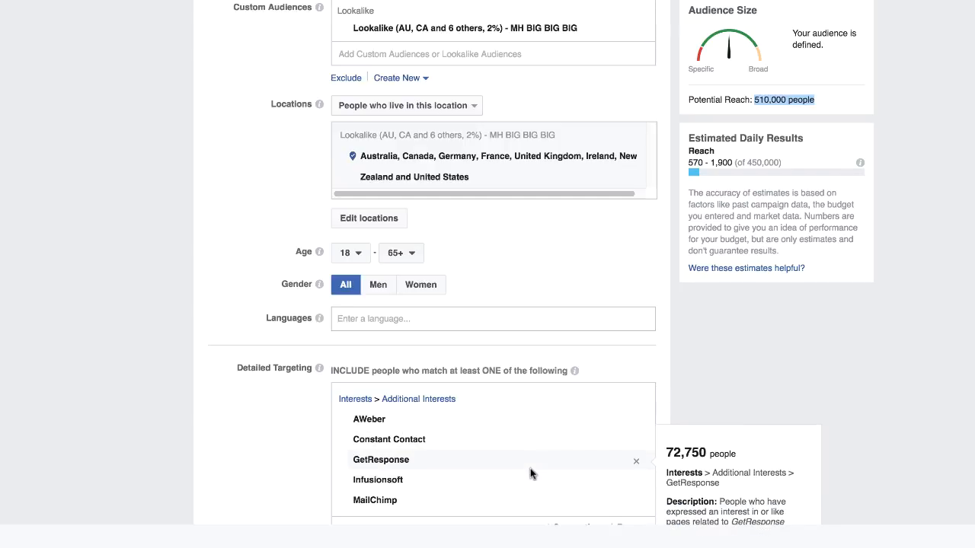
click(639, 425)
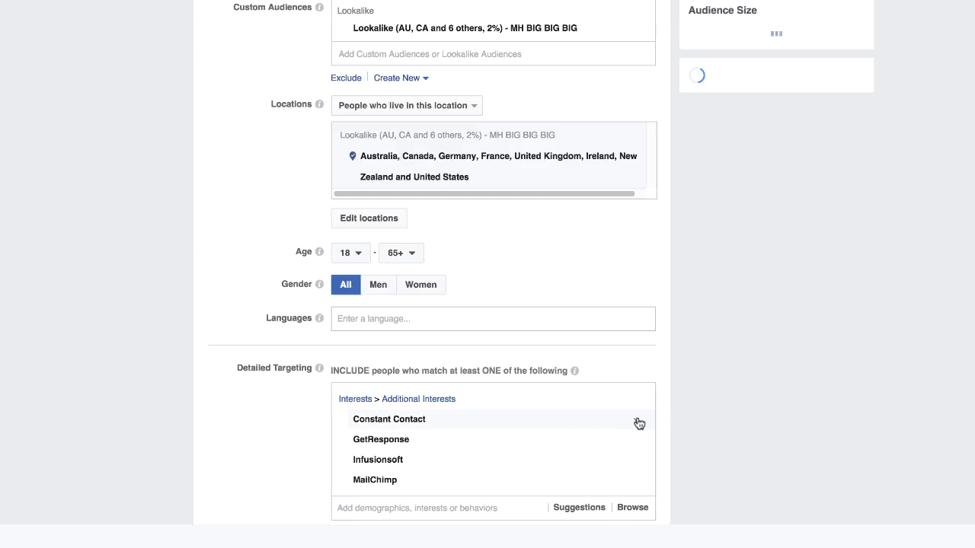
click(638, 424)
click(638, 424)
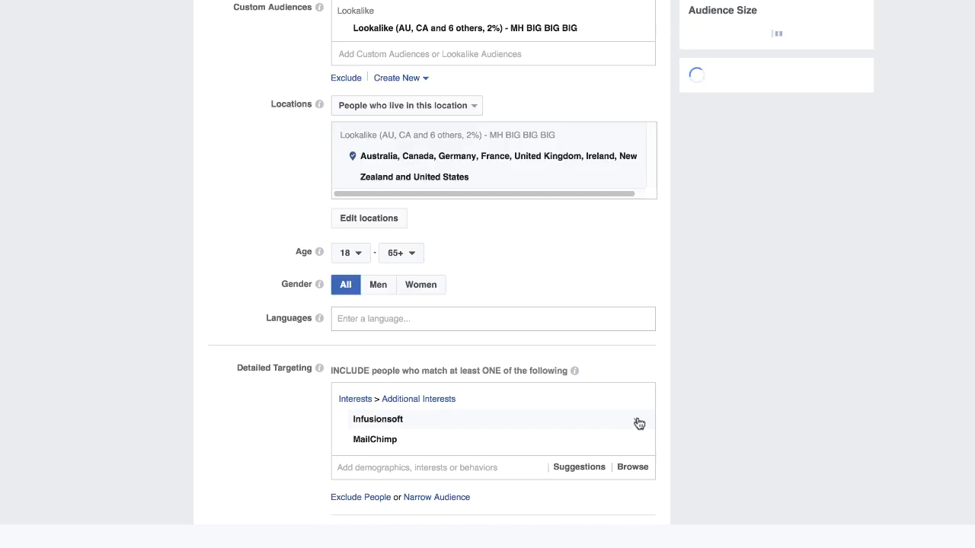
click(638, 424)
click(639, 424)
Step: Add the interests Frank Kern and Tony Robbins to the detailed targeting
click(385, 402)
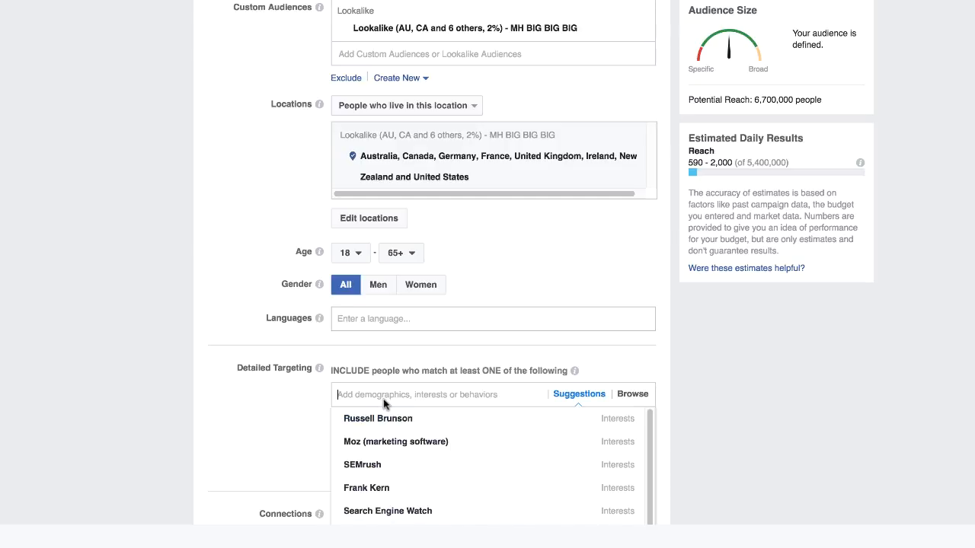
text(frank)
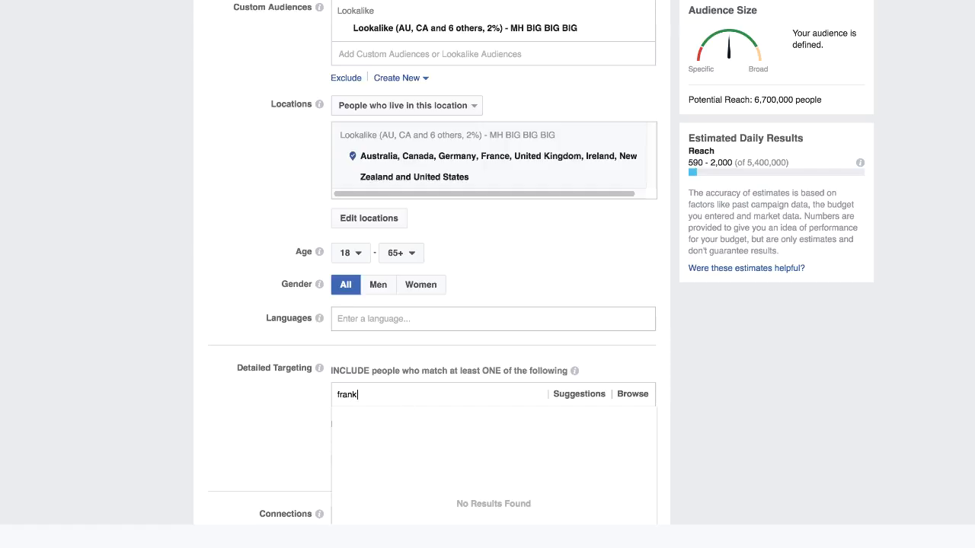
key(ctrl+a)
text(frank kern)
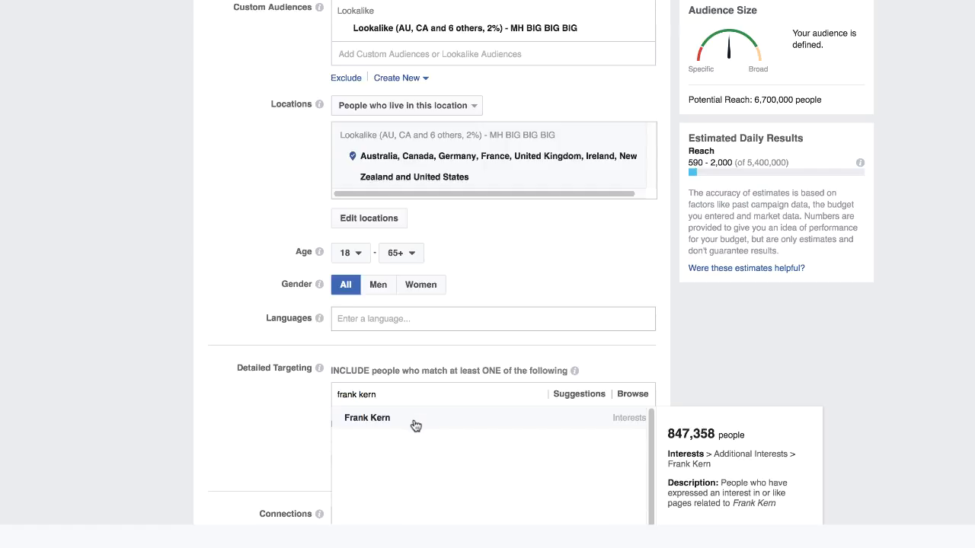
click(415, 424)
scroll(393, 487, down, 3)
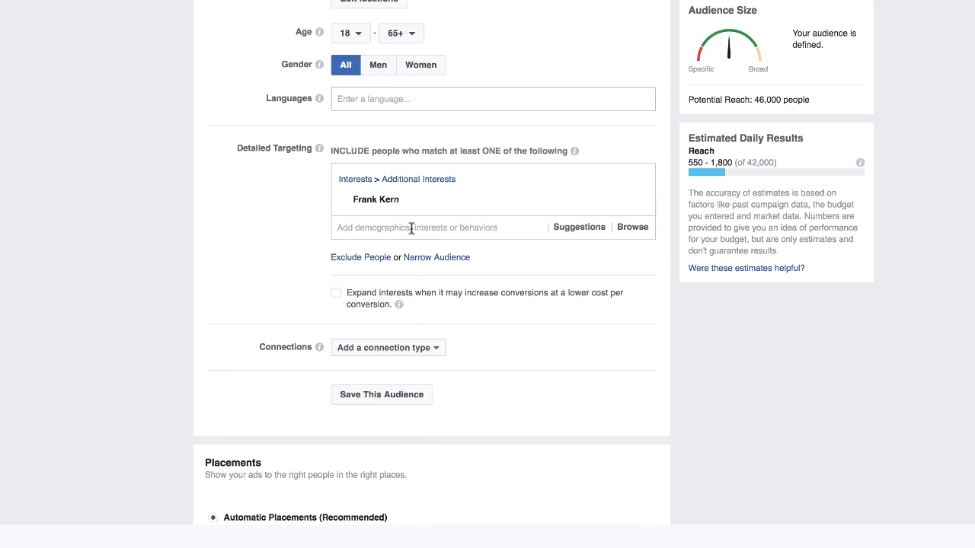
text(tony r)
click(419, 274)
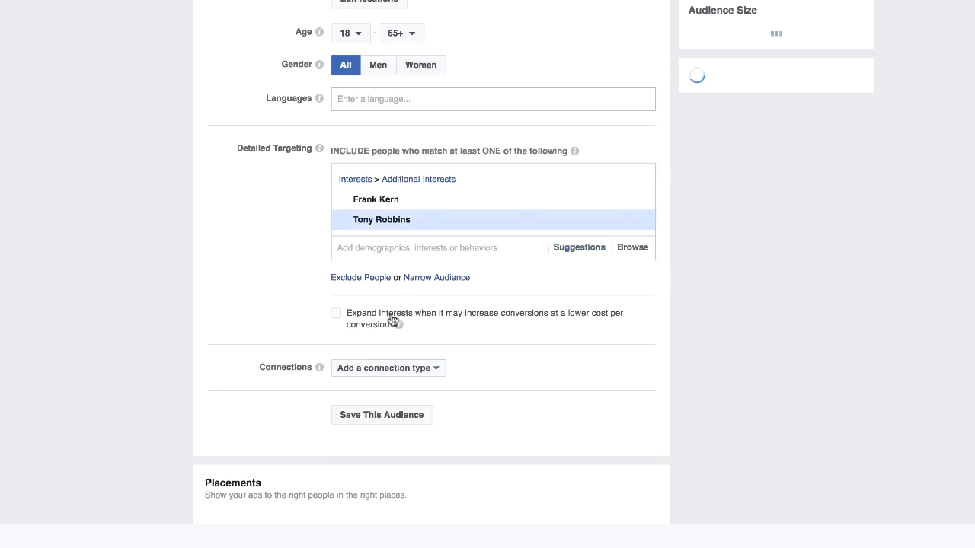
Step: Review the ad set's conversion event, lookalike audience and potential reach
scroll(414, 306, up, 10)
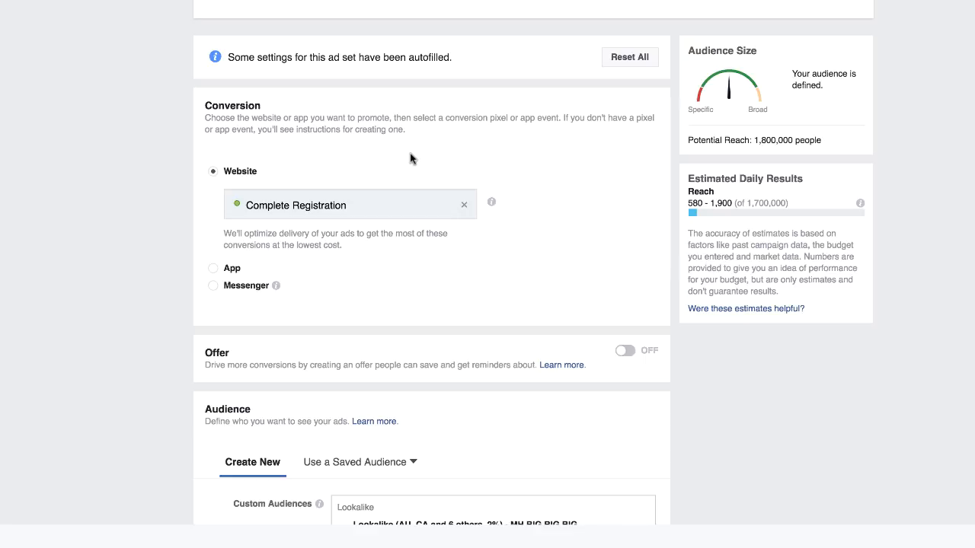
scroll(410, 157, down, 2)
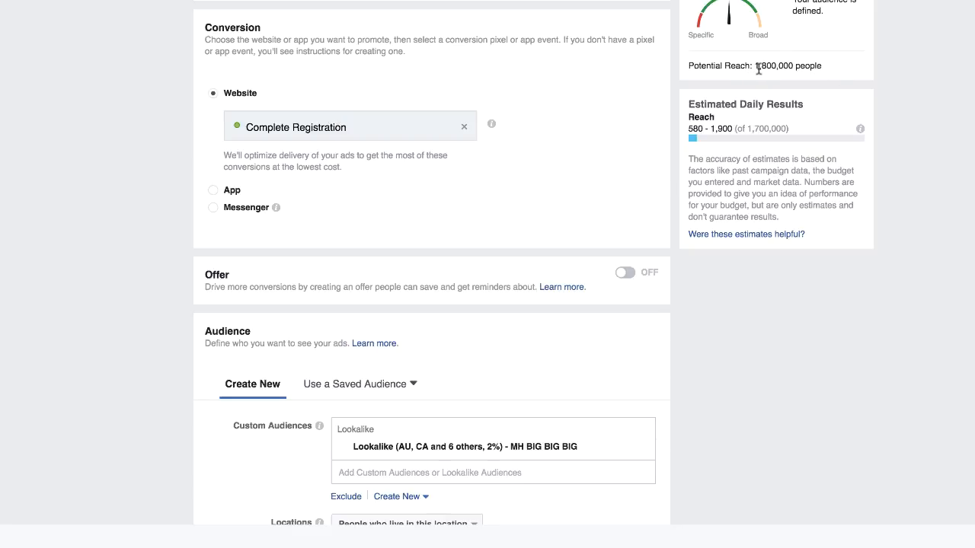
scroll(528, 393, down, 5)
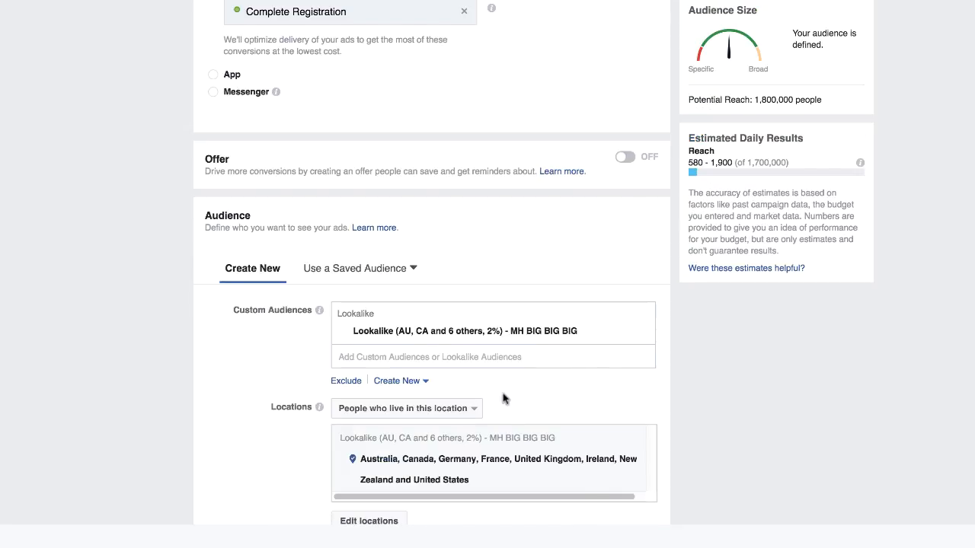
scroll(360, 356, up, 6)
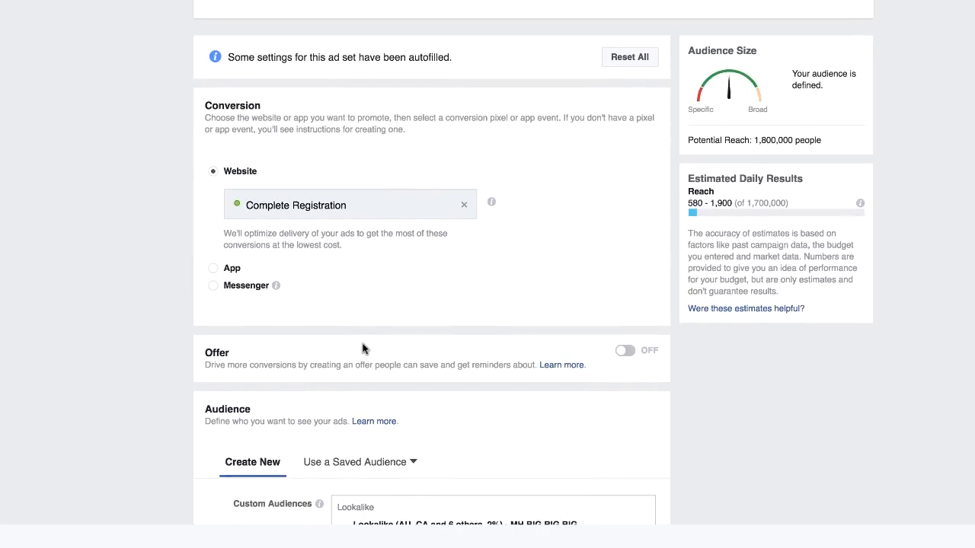